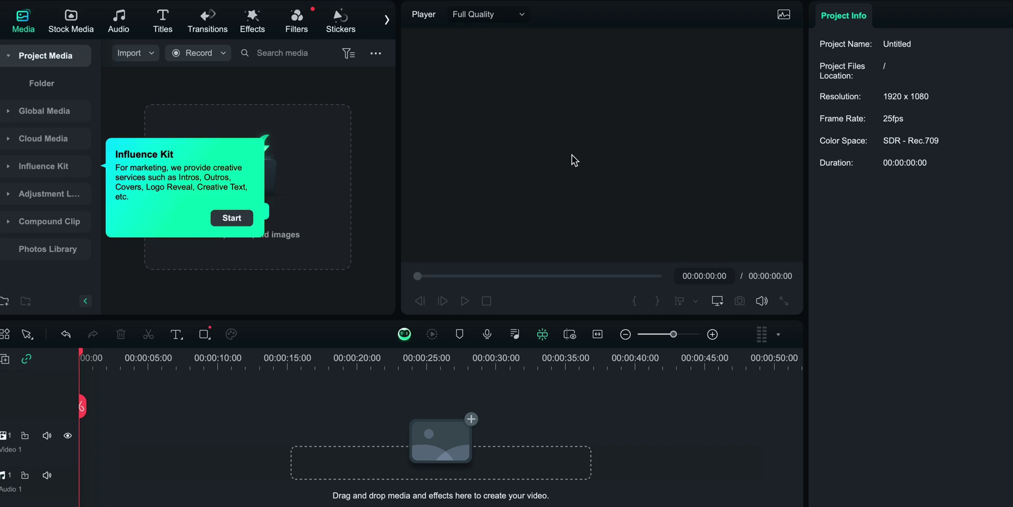
- Generate three high-tempo Epic, Gaming and Techno & Trance AI music tracks, then play track 002
left_click(120, 22)
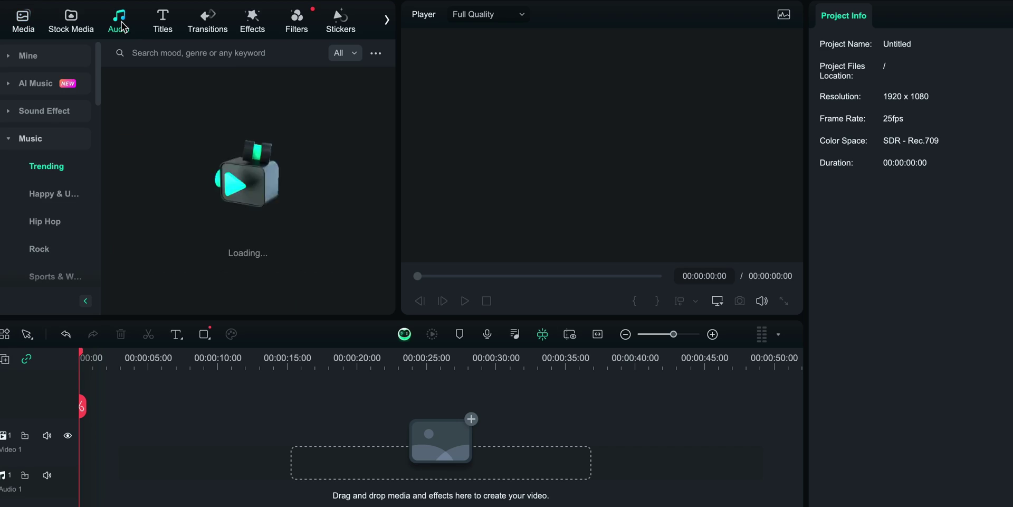
left_click(40, 85)
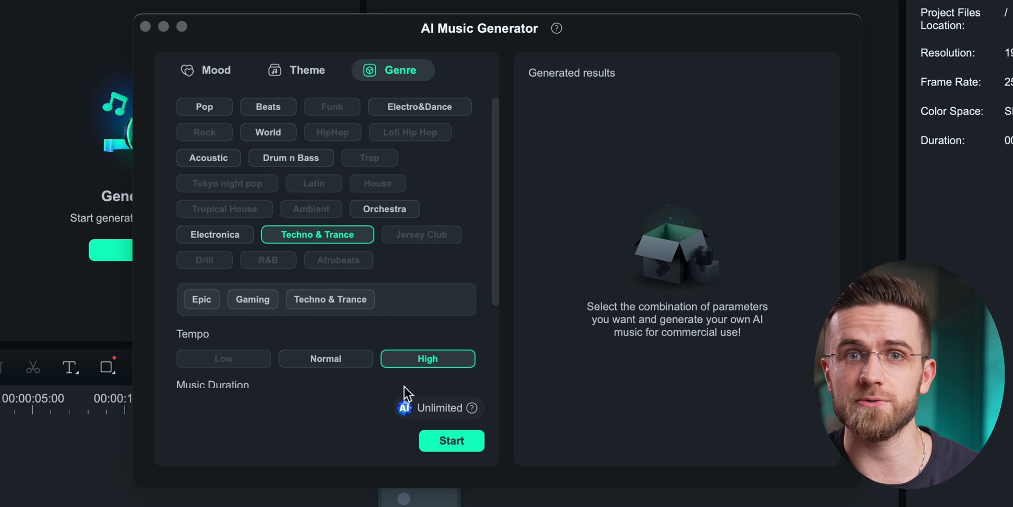
left_click(465, 441)
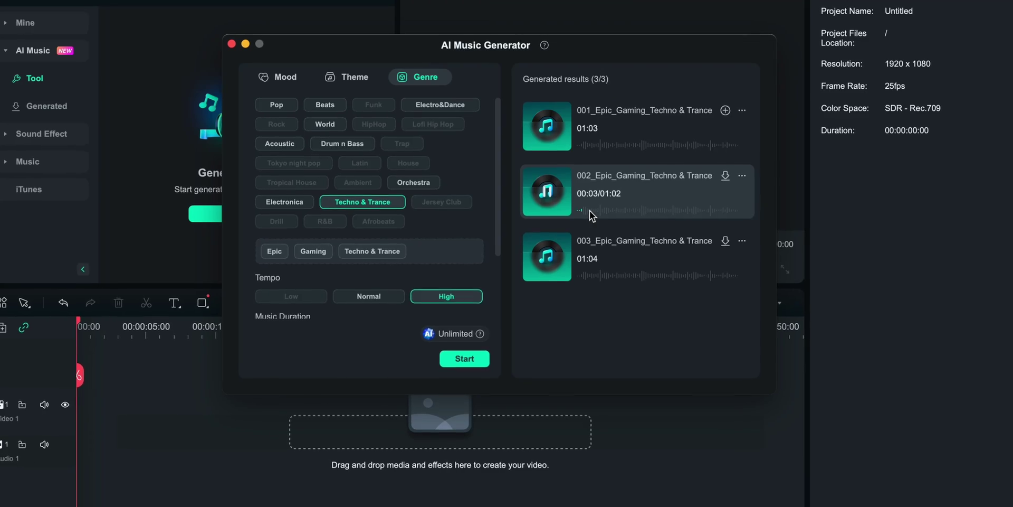
left_click(671, 216)
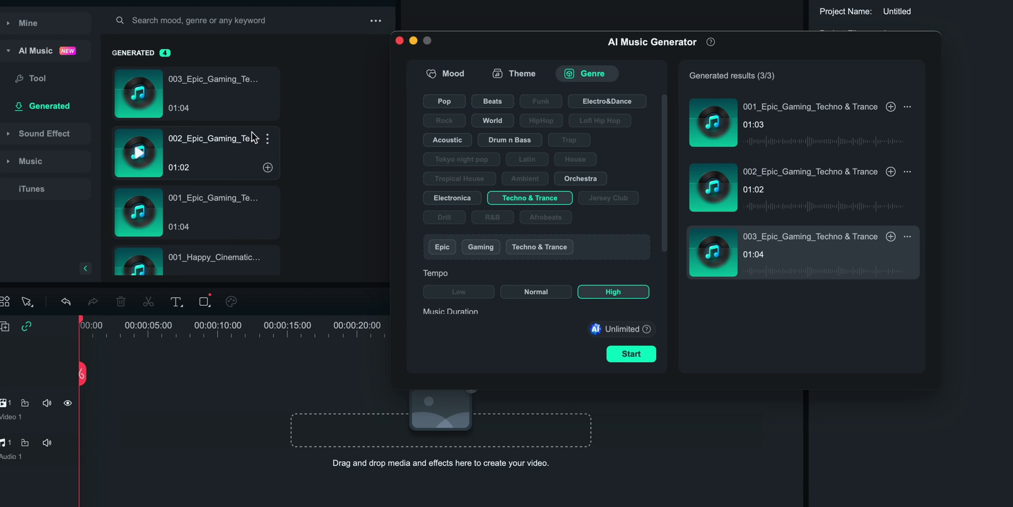
- Drag 001_Epic_Gaming_Techno & Trance from Generated onto the Audio 1 track
left_click_drag(201, 213, 178, 295)
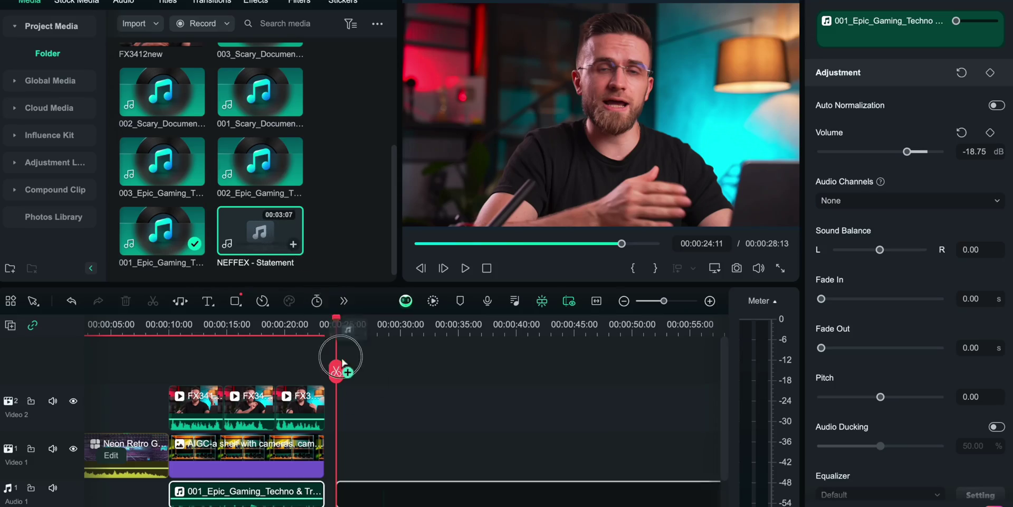
- Add NEFFEX - Statement to Audio 1, split it with AI Vocal Remover, and lower the original's volume
left_click_drag(343, 457, 347, 458)
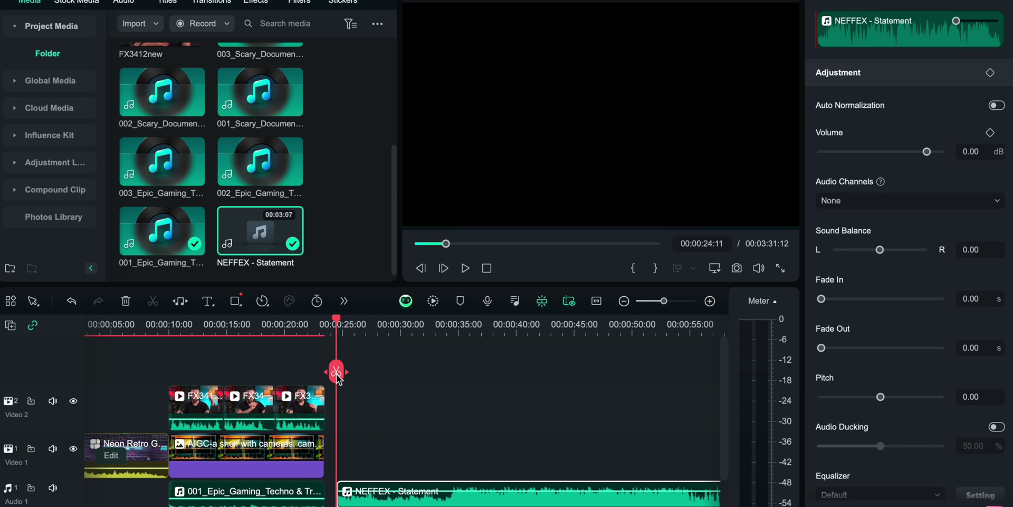
key("space")
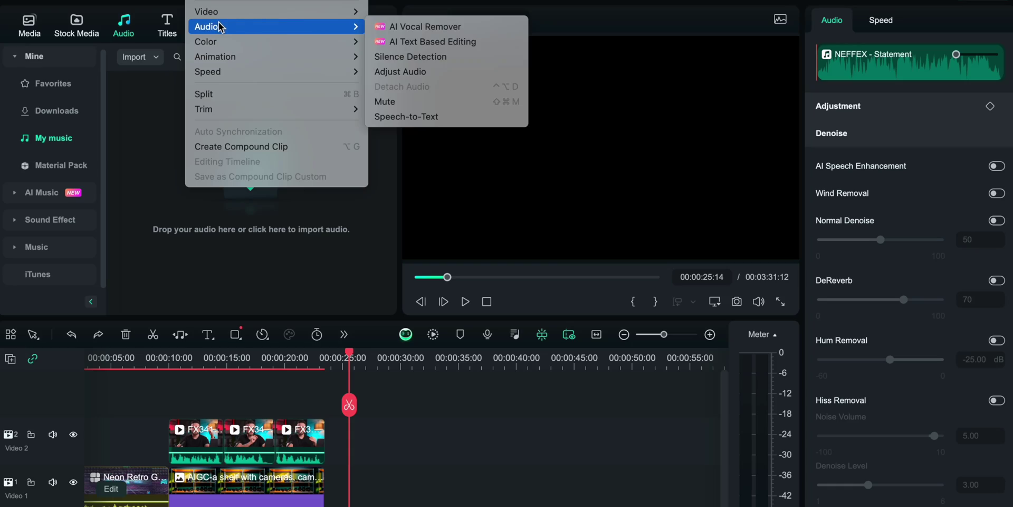
left_click(398, 28)
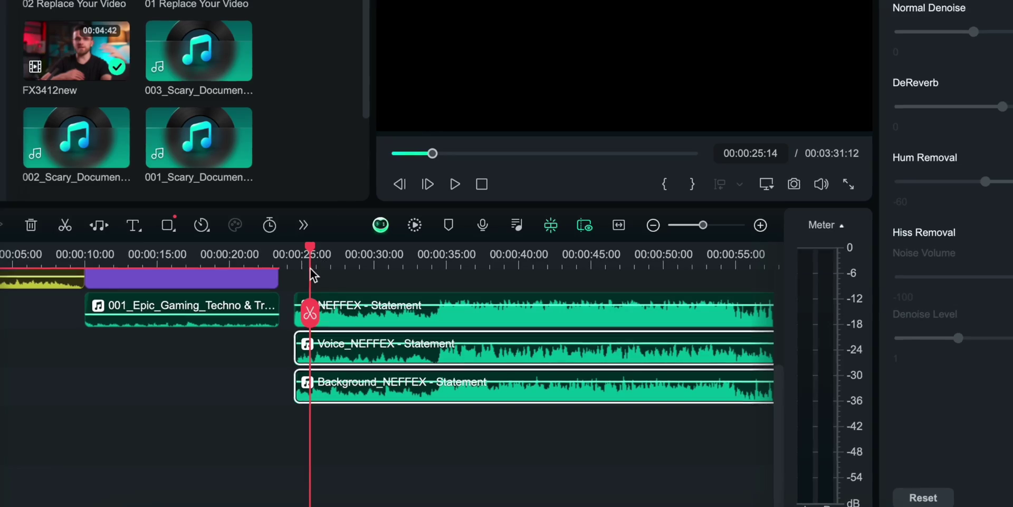
left_click(349, 317)
left_click_drag(351, 302, 351, 304)
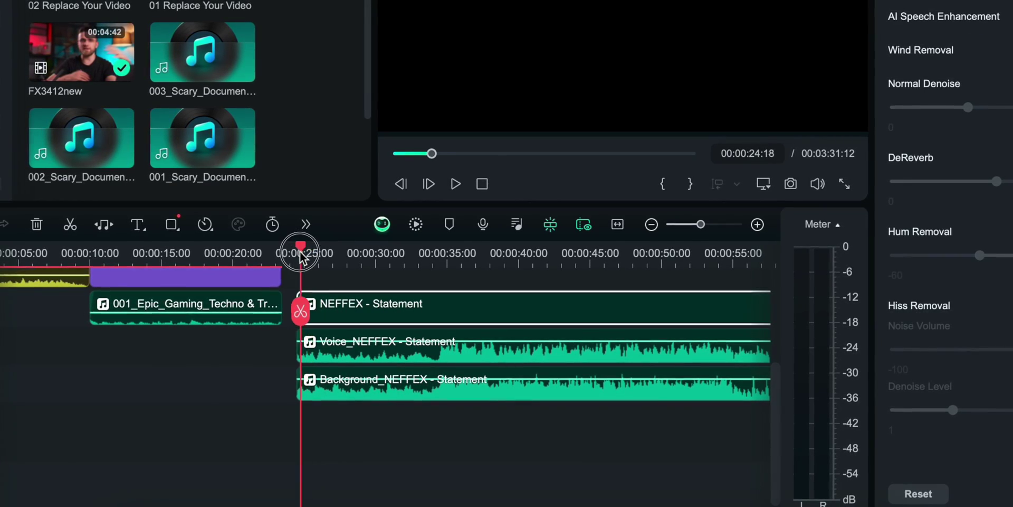
key("space")
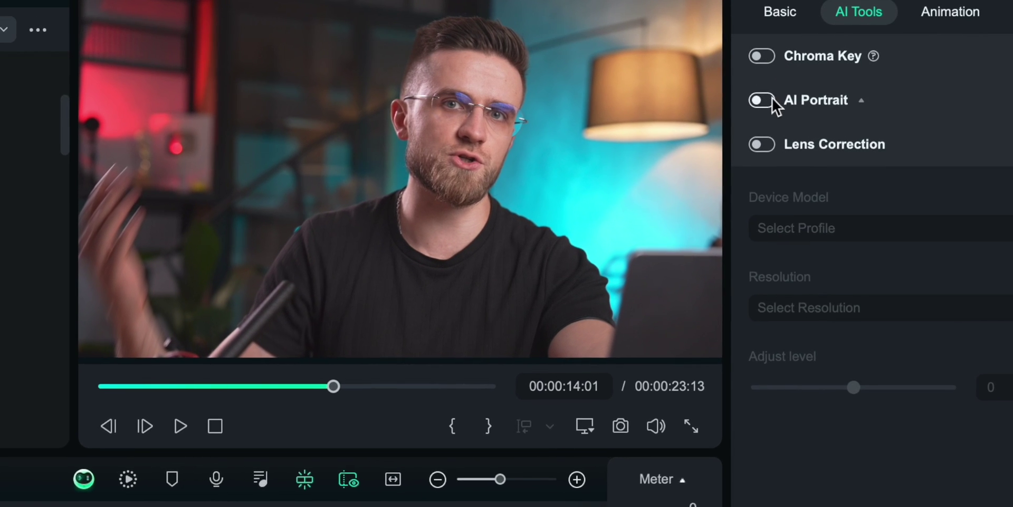
- Expand AI Portrait and switch it on for the talking-head clip
left_click(861, 100)
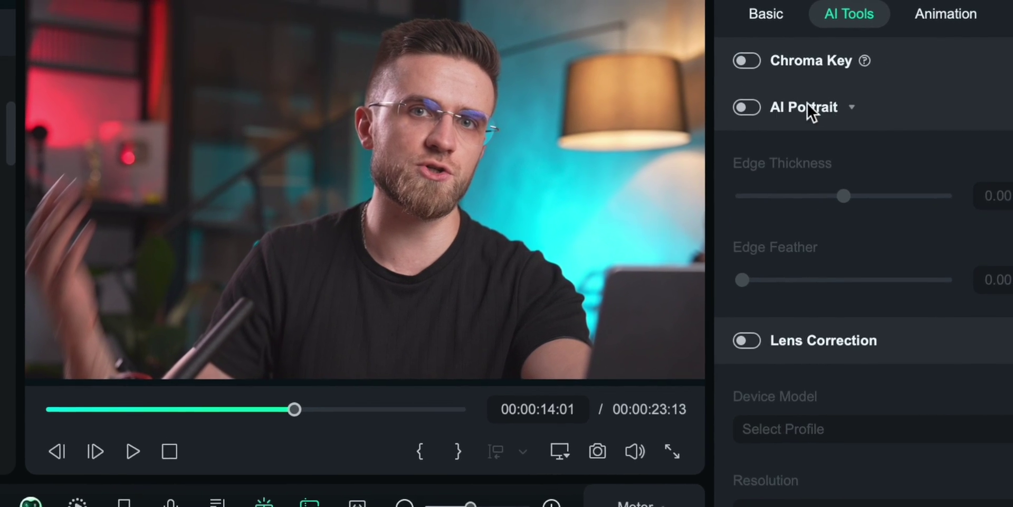
left_click(748, 108)
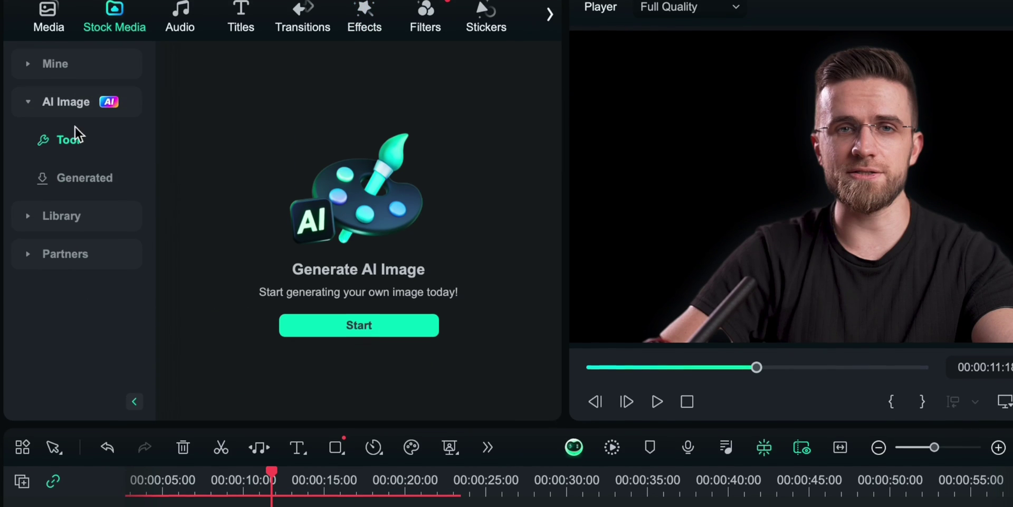
- Generate 16:9 realistic camera-shelf images with AI Image and preview the fourth result
left_click(348, 320)
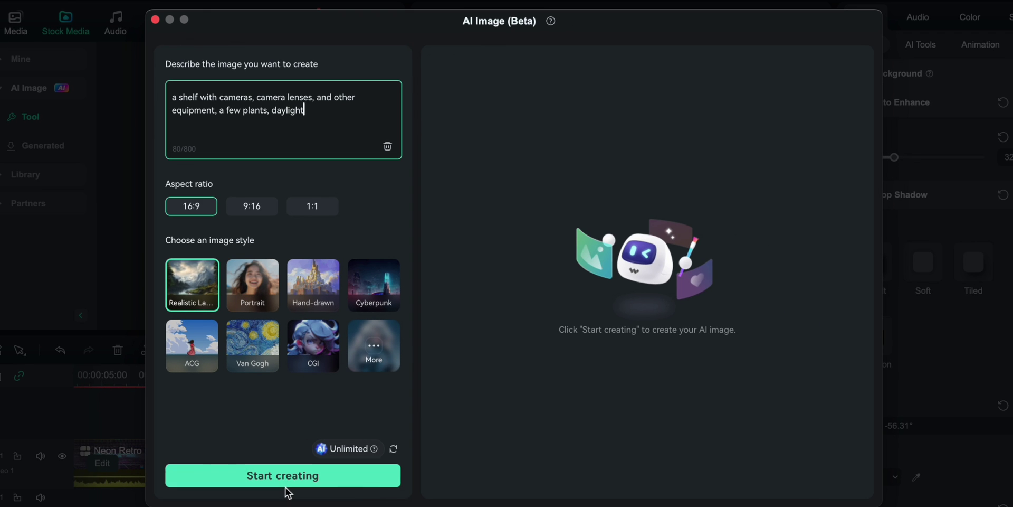
left_click(285, 480)
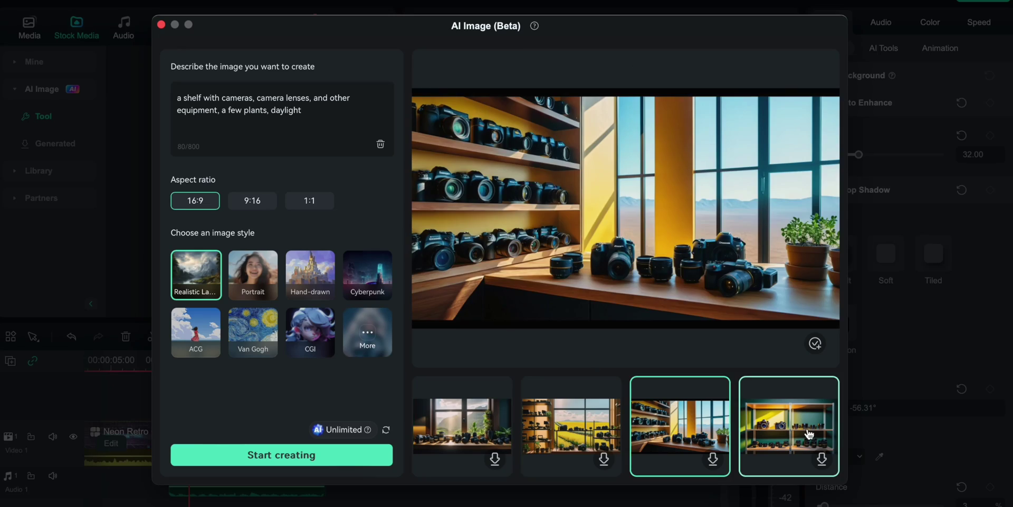
left_click(779, 433)
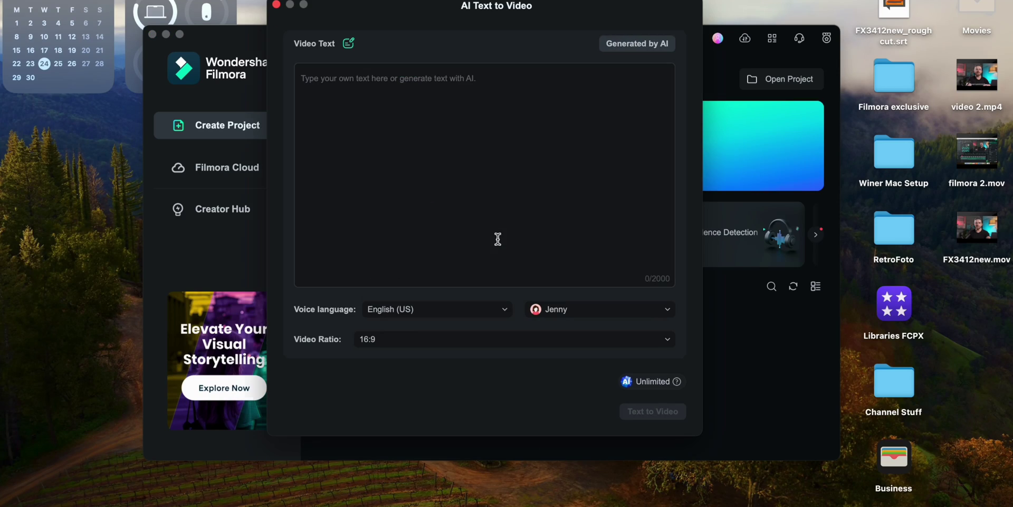
- Paste the AI article into the Video Text box and open the narrator voice list
left_click(496, 238)
key("super+v")
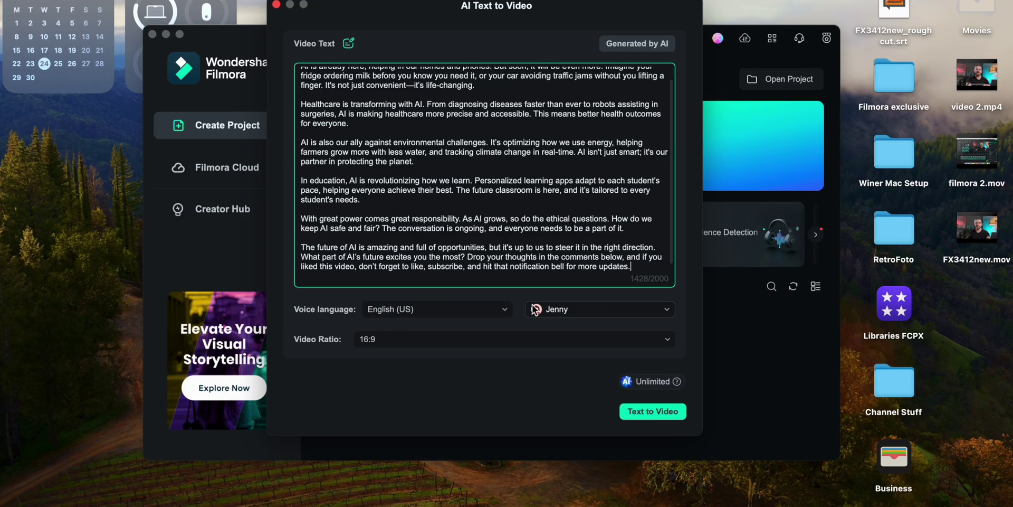
left_click(549, 309)
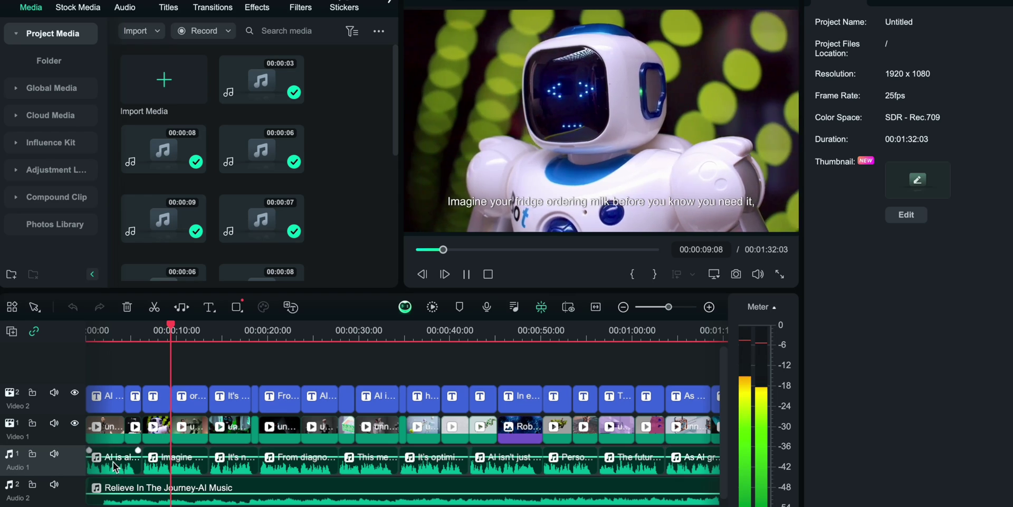
- Select all the voiceover clips on the Audio 1 track
left_click(114, 466)
scroll(714, 470, "right", 10)
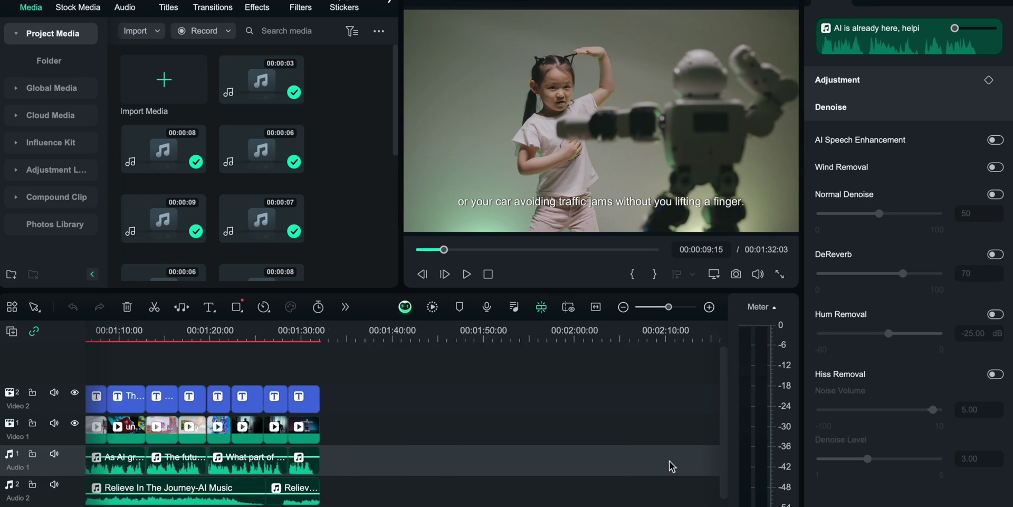
left_click(218, 469, "shift")
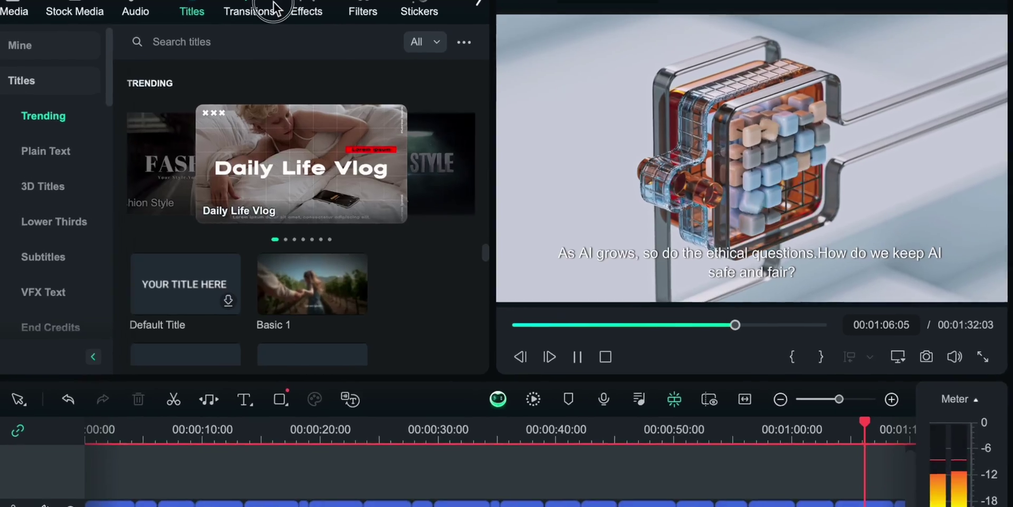
- Browse the Transitions and Effects libraries and preview the Dissolve transition
left_click(267, 11)
left_click(346, 7)
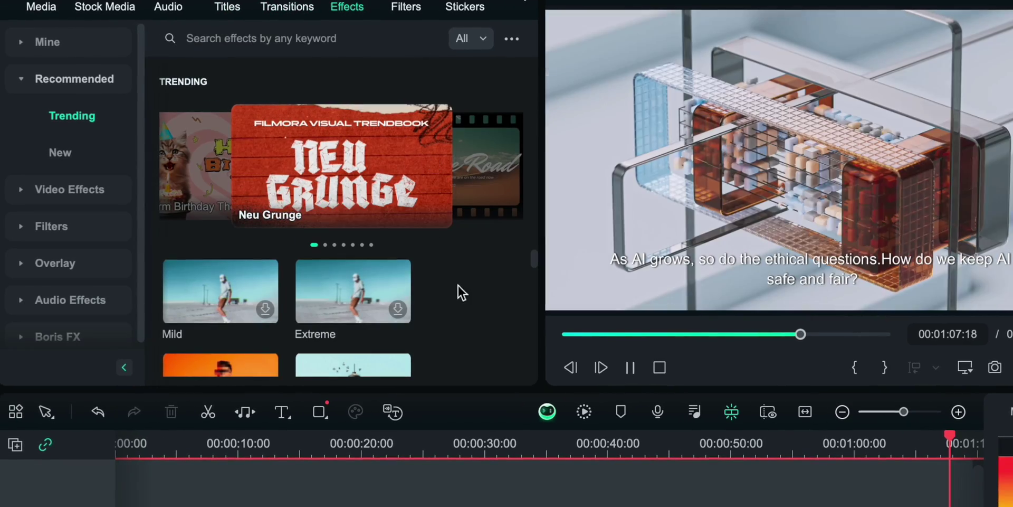
left_click(290, 7)
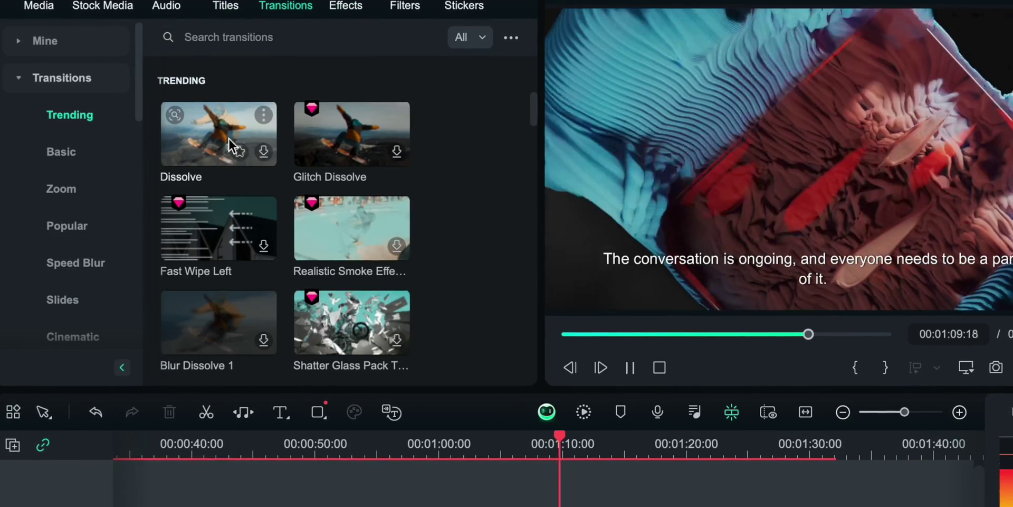
left_click(207, 127)
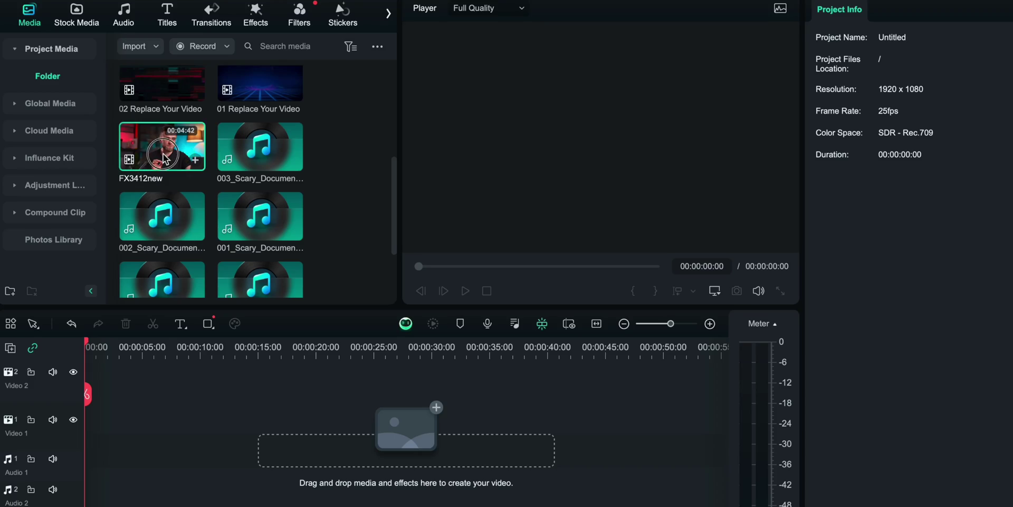
- Place FX3412new on Video 1 and transcribe it with AI Text Based Editing in English (US)
double_click(163, 157)
left_click_drag(116, 342, 89, 422)
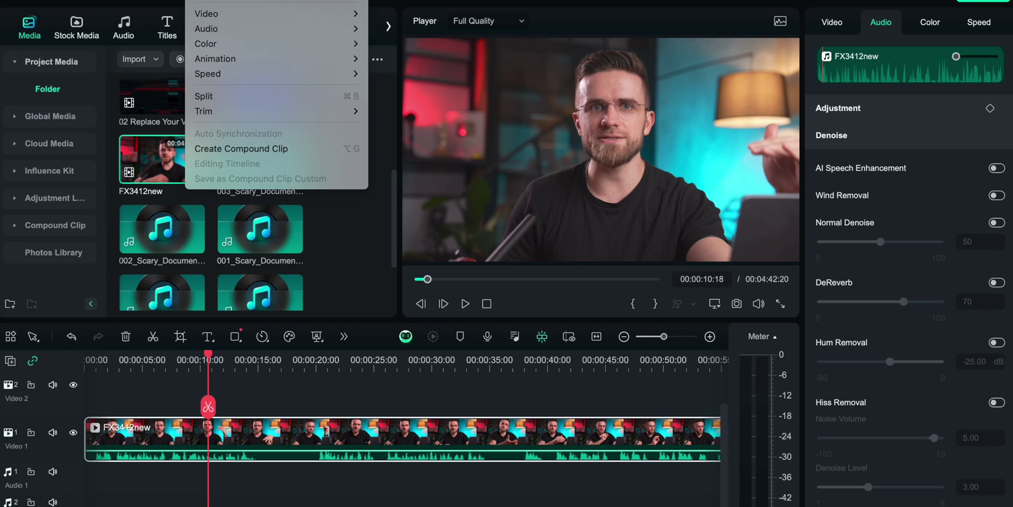
mouse_move(328, 31)
left_click(413, 43)
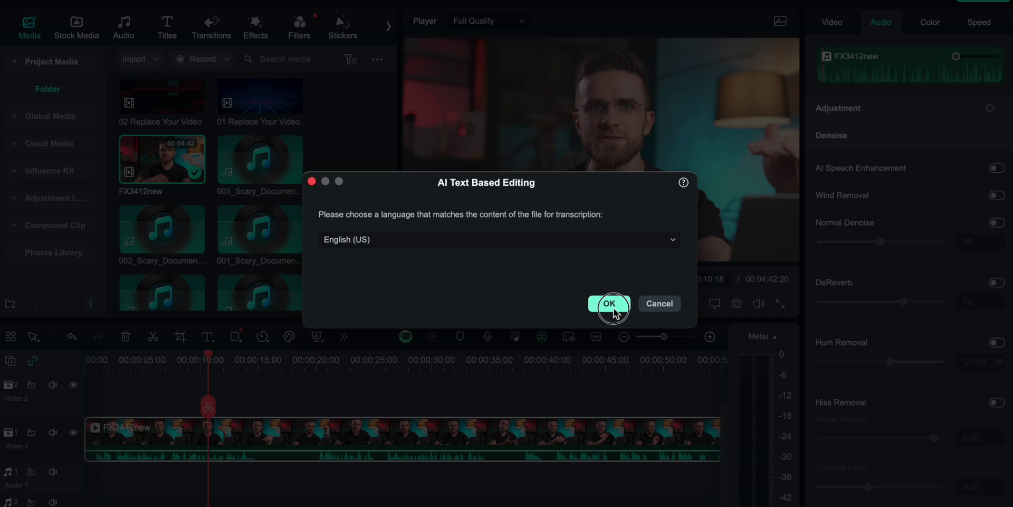
left_click(614, 310)
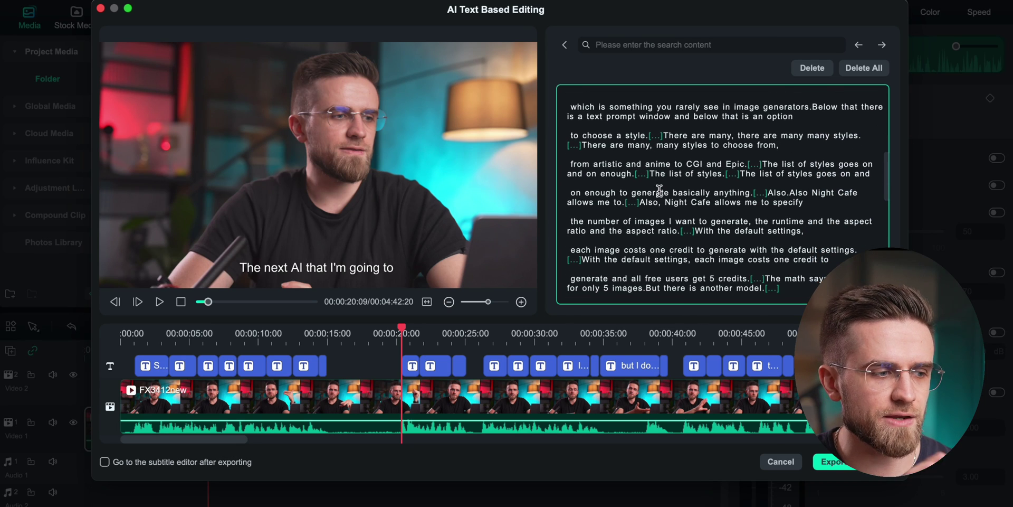
scroll(660, 191, "down", 3)
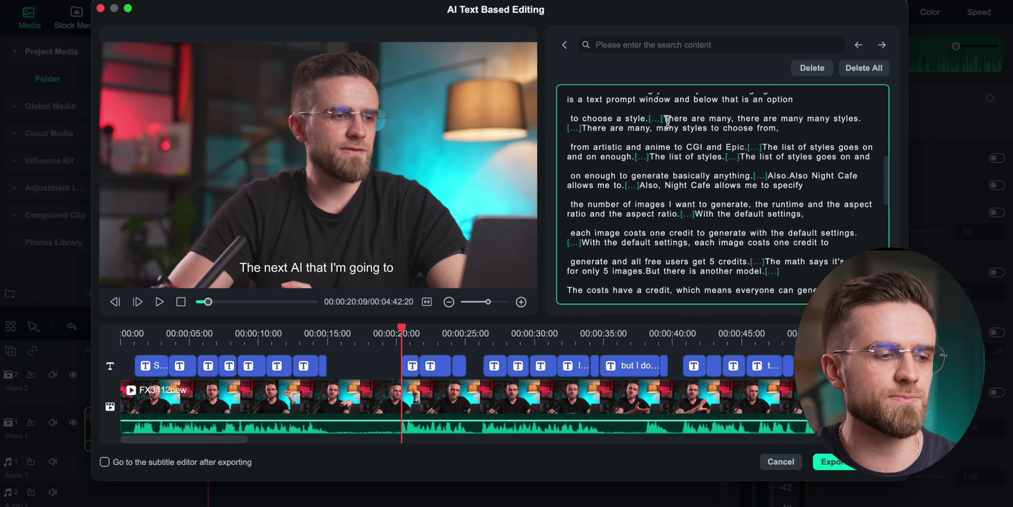
- Delete the transcript's opening and the repeated Night Cafe passage, then select the word 'an'
left_click_drag(668, 121, 570, 86)
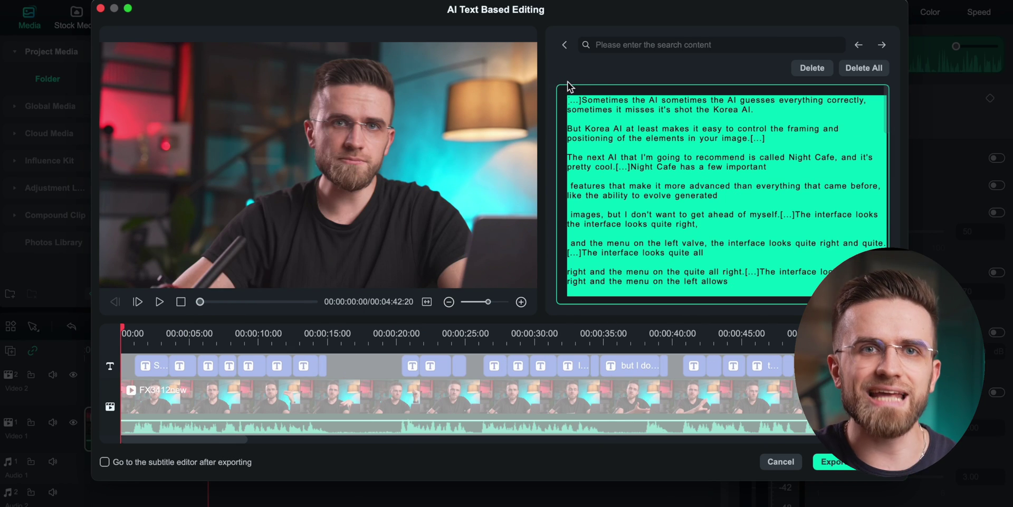
key("Delete")
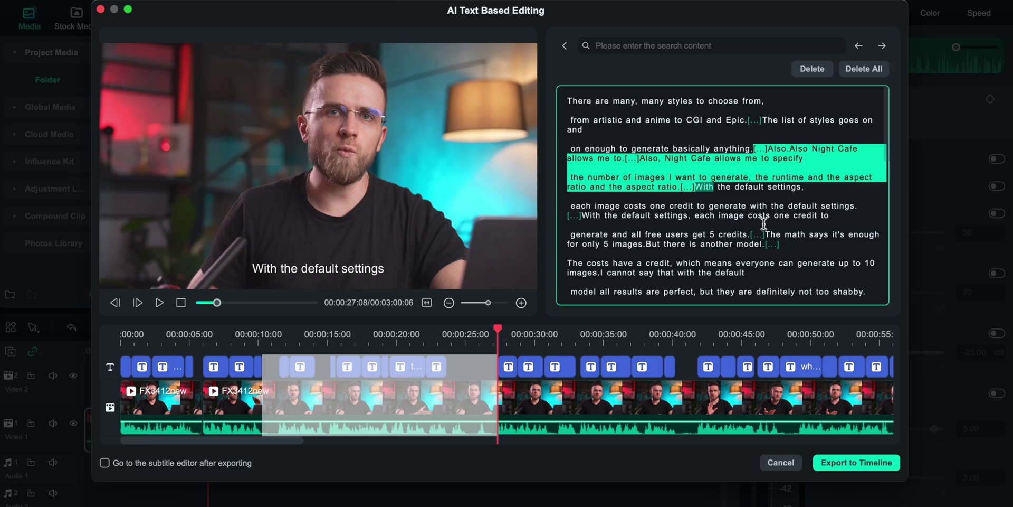
key("Delete")
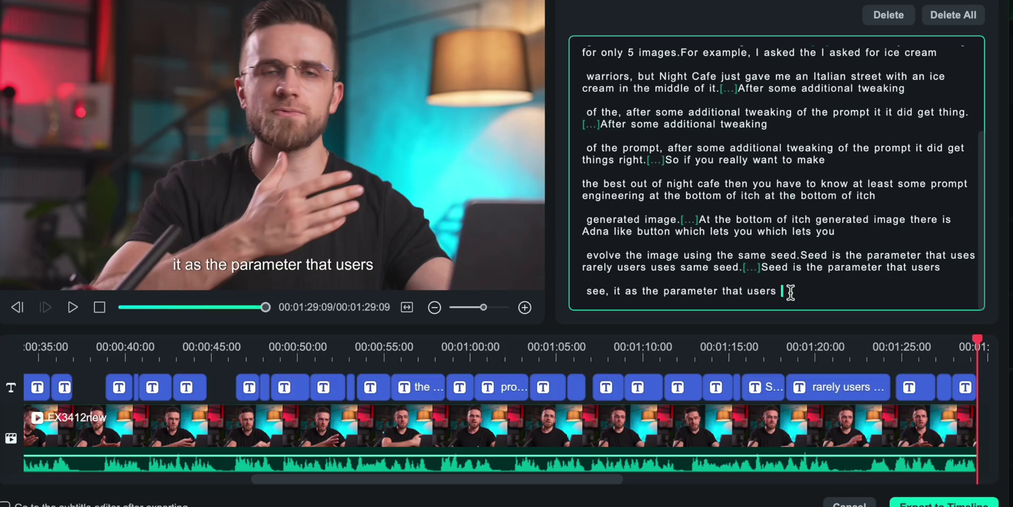
scroll(796, 221, "up", 5)
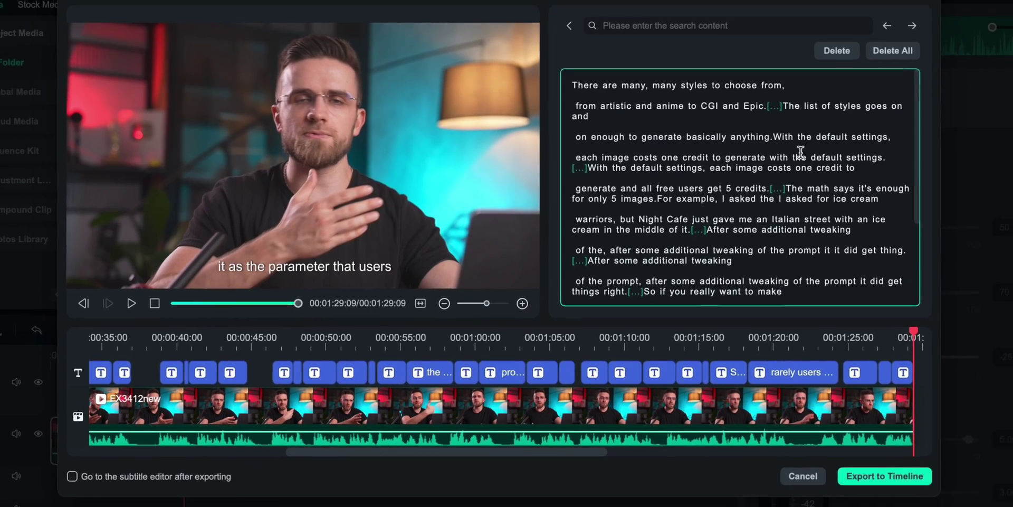
double_click(757, 222)
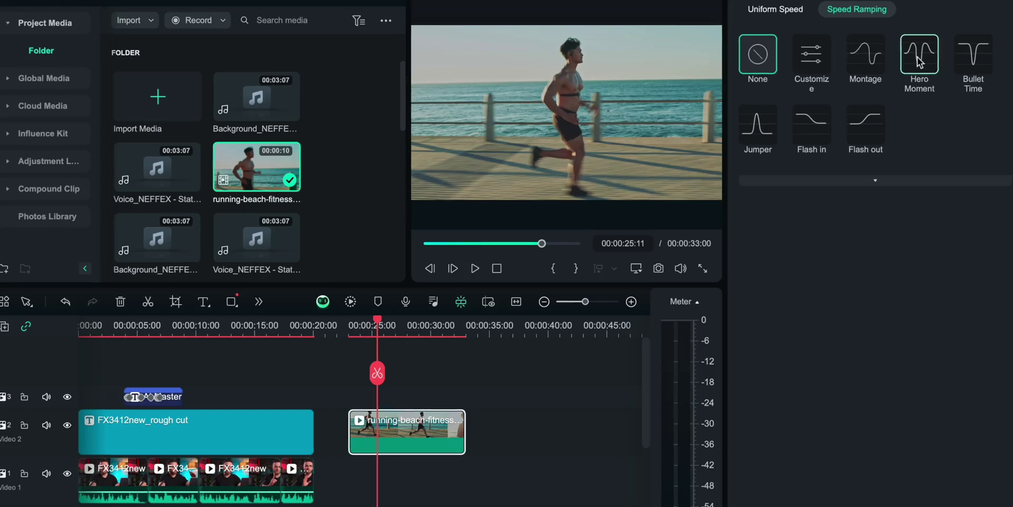
- Apply the Montage speed ramp to the running-beach clip and rewind to preview it
left_click(879, 63)
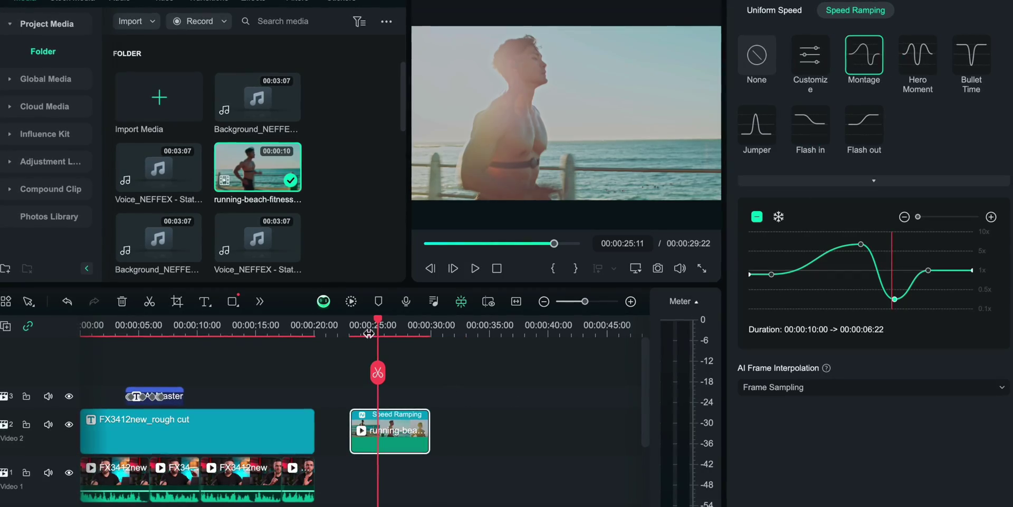
left_click_drag(359, 325, 351, 323)
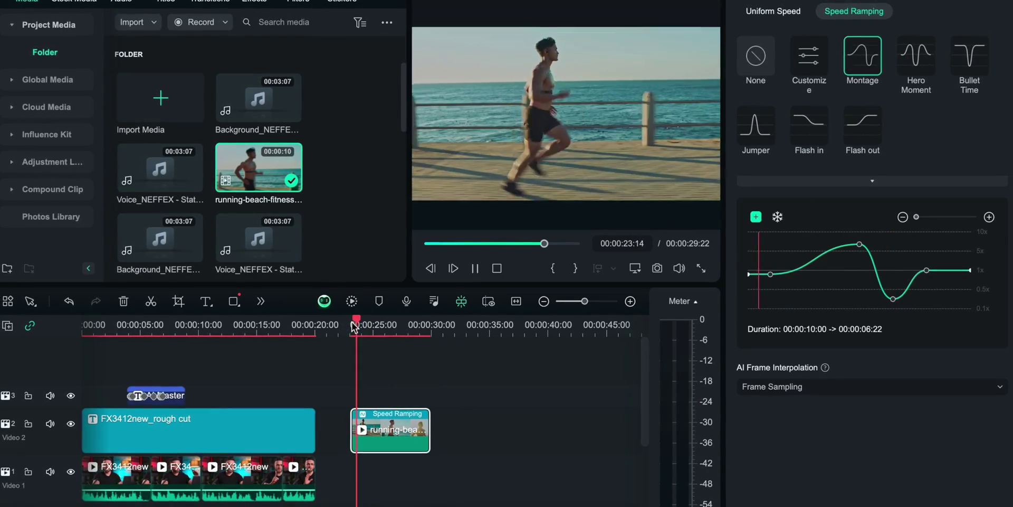